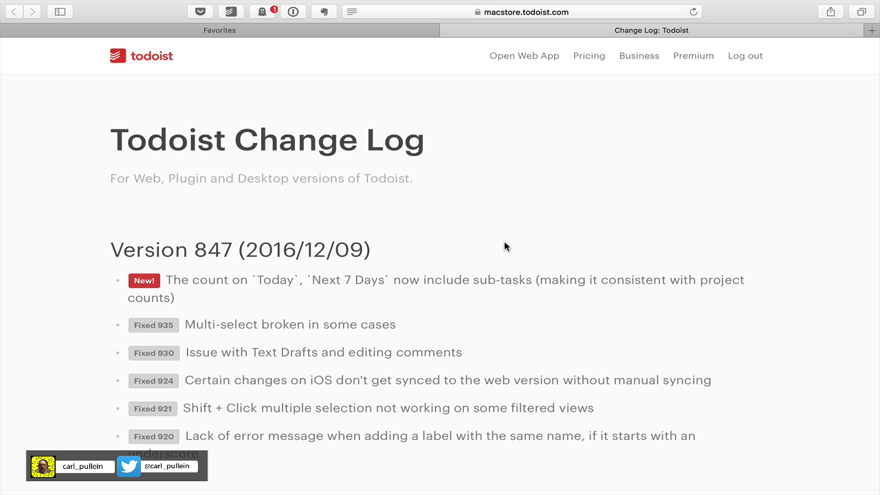
- Find the Version 842 entries in the Todoist change log and highlight the paragraph about the updated Email to Todoist feature
right_click(413, 260)
left_click(447, 213)
scroll(438, 243, "down", 10)
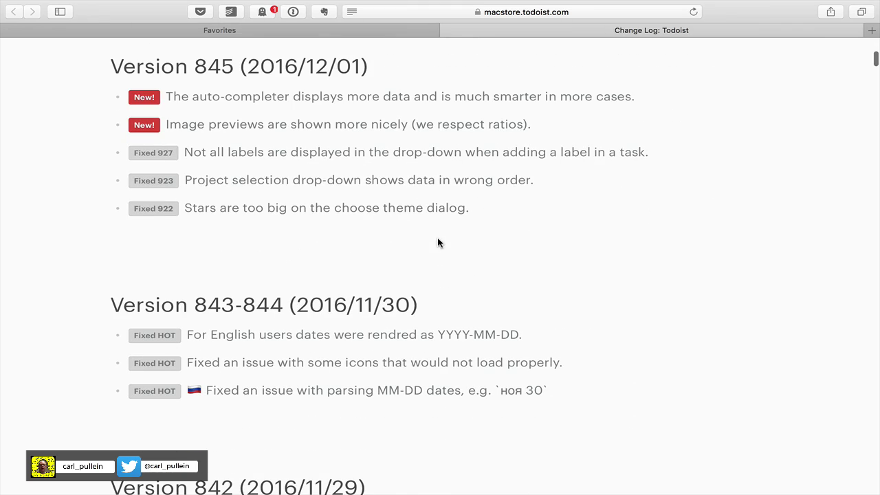
scroll(438, 243, "down", 7)
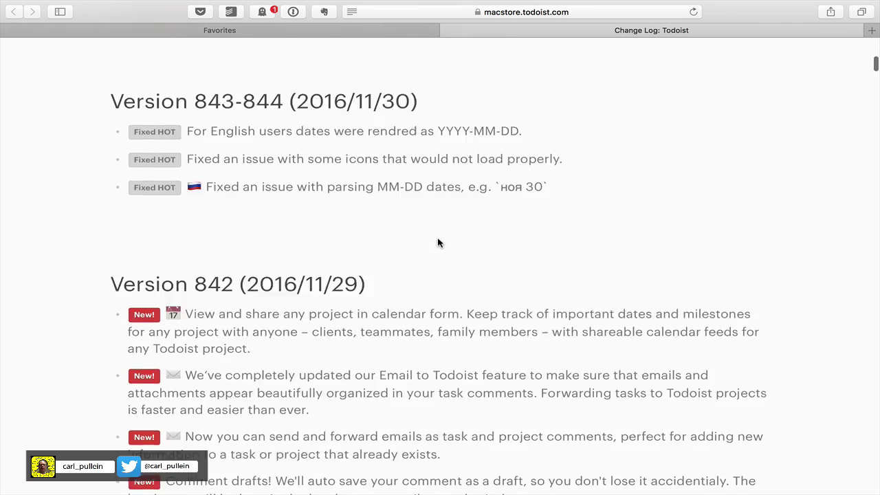
scroll(438, 243, "down", 2)
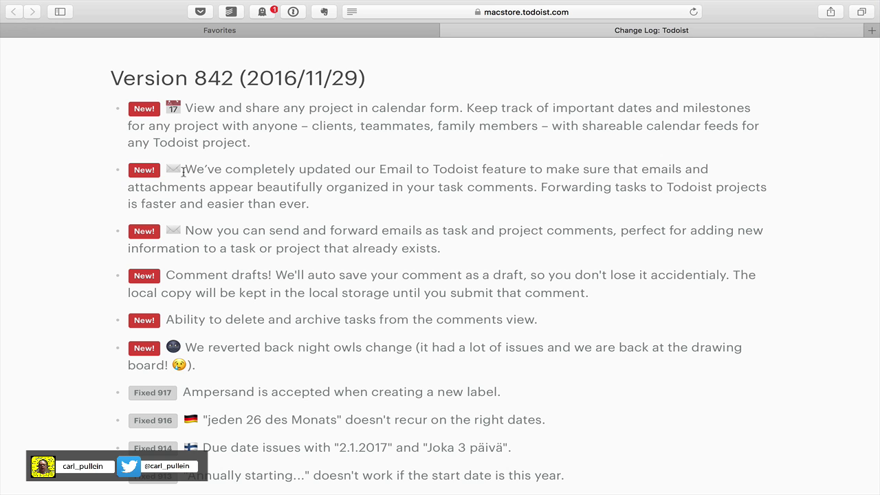
left_click_drag(185, 170, 317, 208)
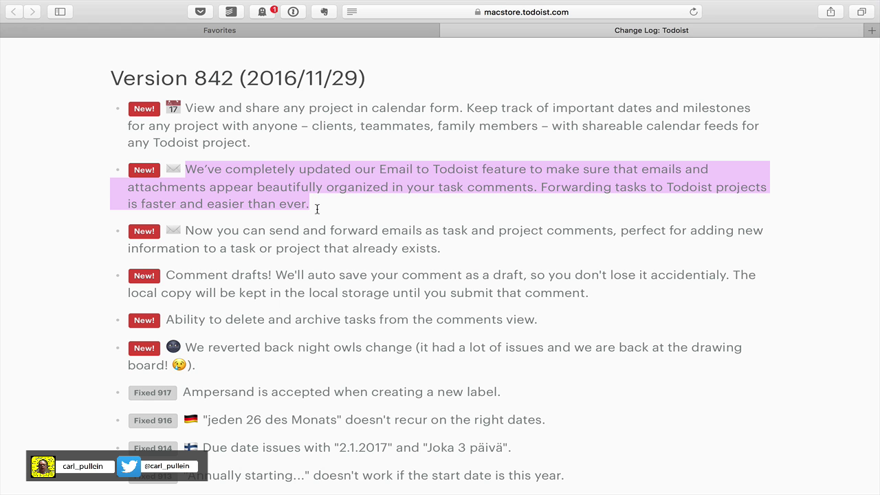
- Switch to Todoist and open the forwarded email attached to the comment on the N.Peal shipment task in the Inbox
key("ctrl+Right")
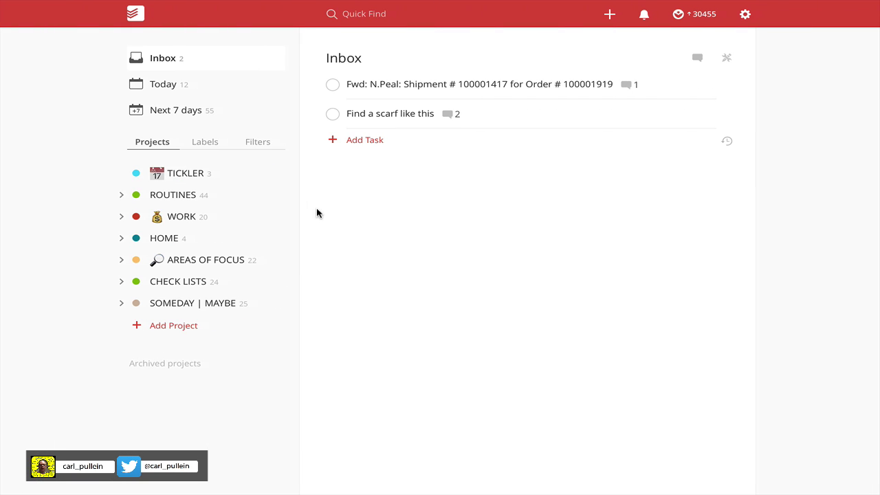
left_click(627, 85)
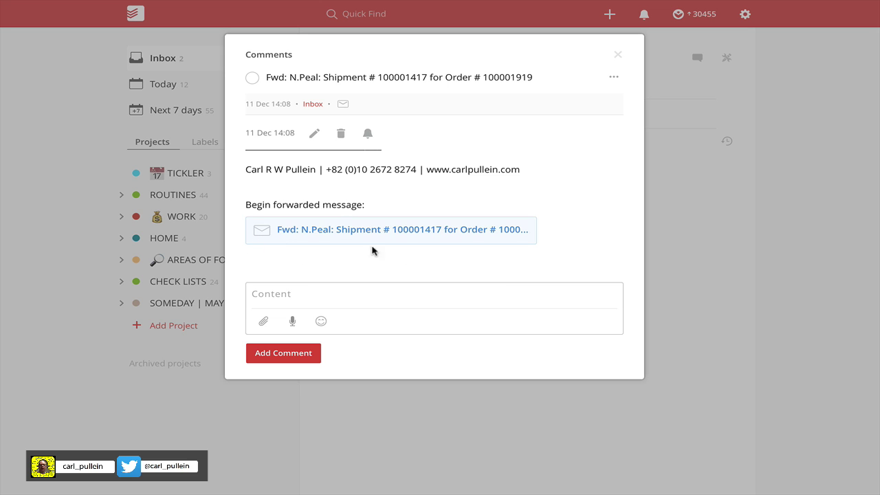
left_click(415, 230)
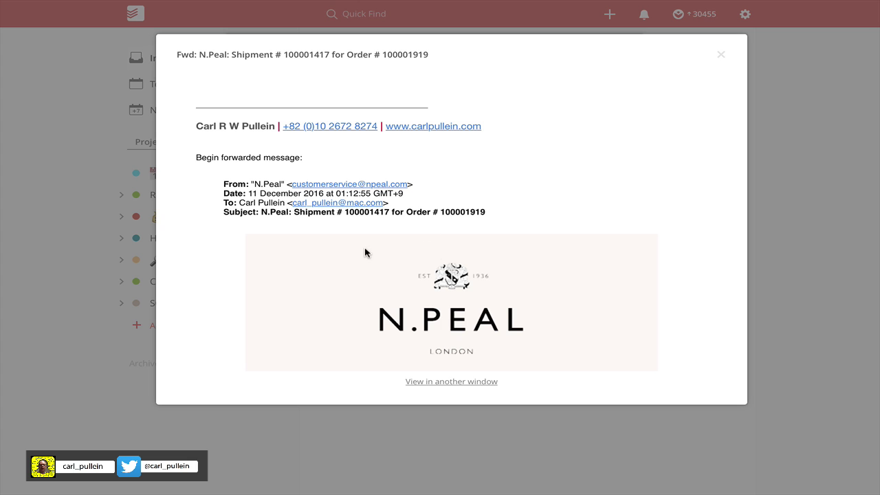
- Read through the forwarded N.Peal email from header to footer, including the ordered item, and close it along with the task's comments
scroll(365, 253, "down", 2)
scroll(365, 252, "up", 2)
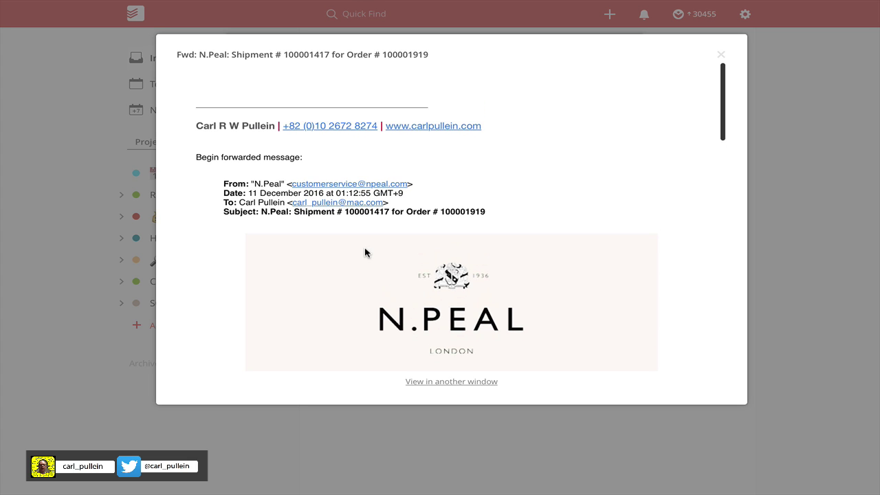
scroll(365, 251, "down", 15)
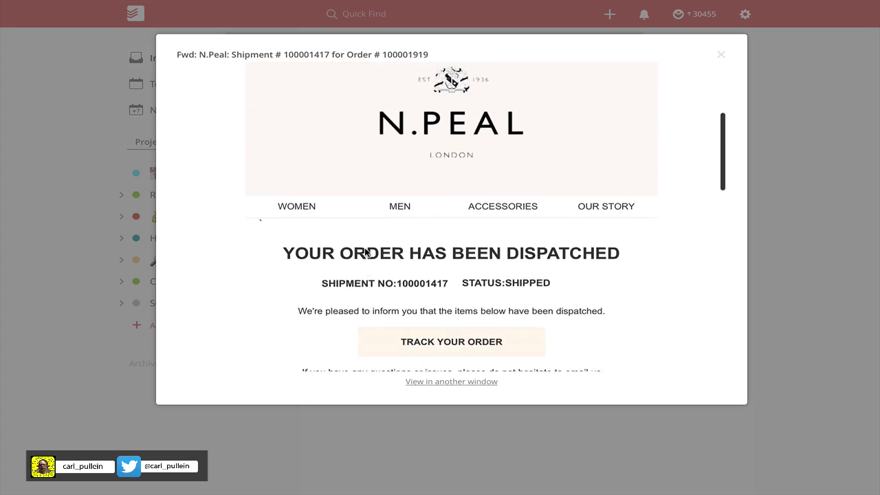
scroll(365, 248, "down", 2)
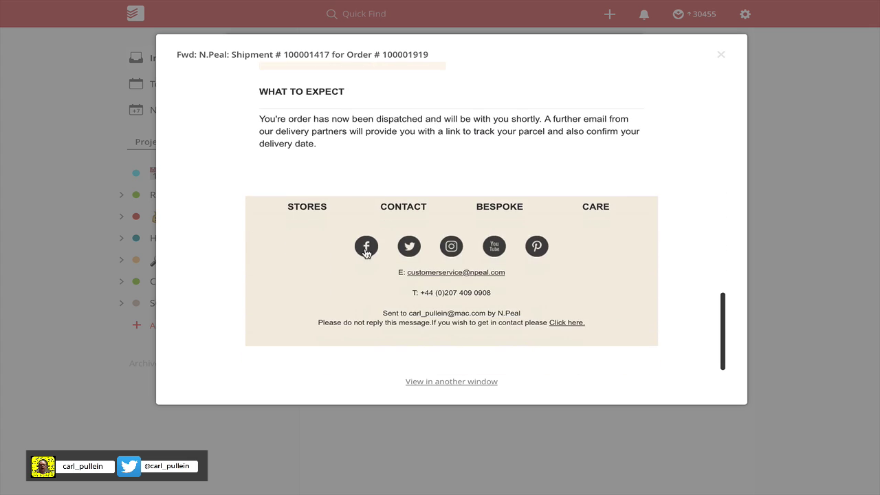
scroll(365, 251, "up", 15)
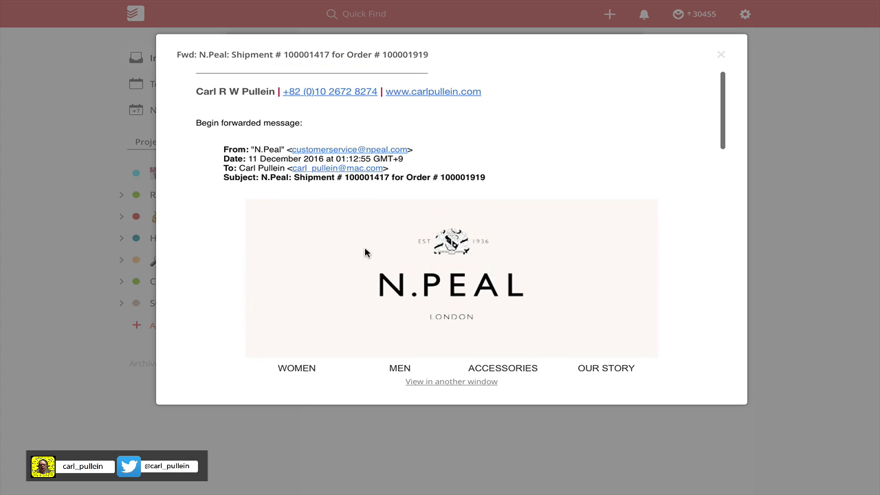
scroll(365, 252, "down", 1)
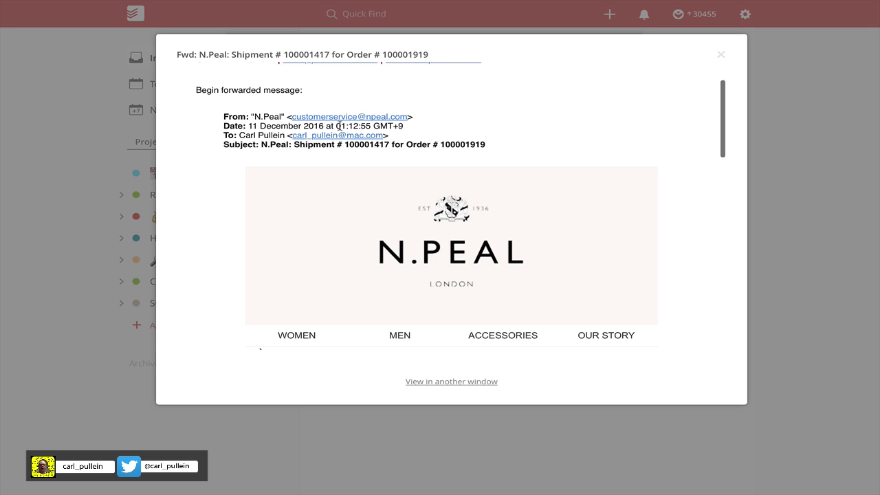
scroll(351, 189, "down", 1)
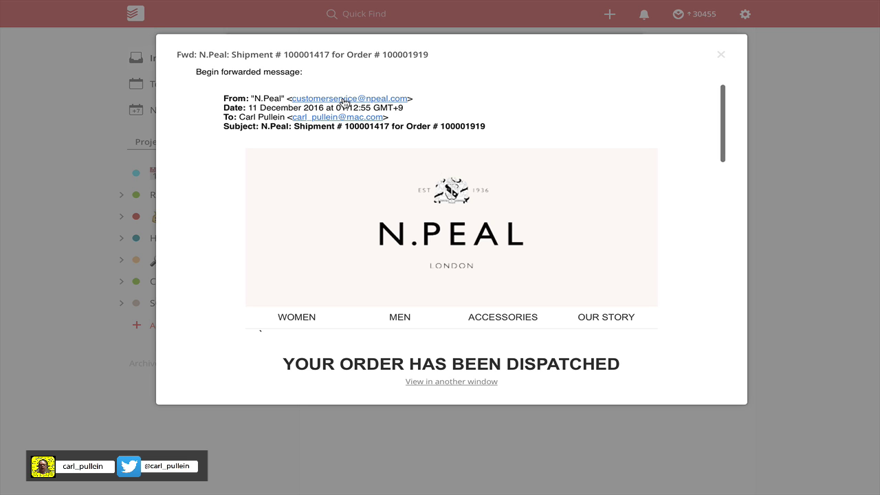
scroll(343, 101, "down", 5)
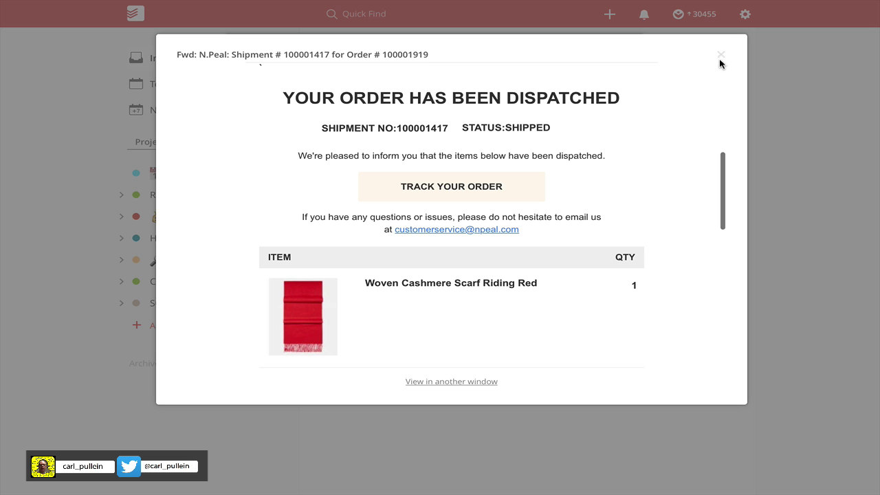
scroll(637, 119, "up", 5)
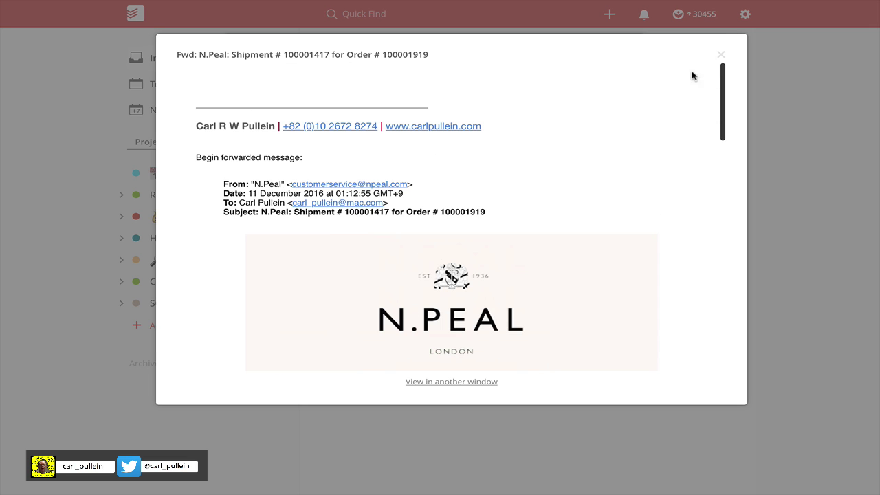
left_click(721, 55)
mouse_move(586, 167)
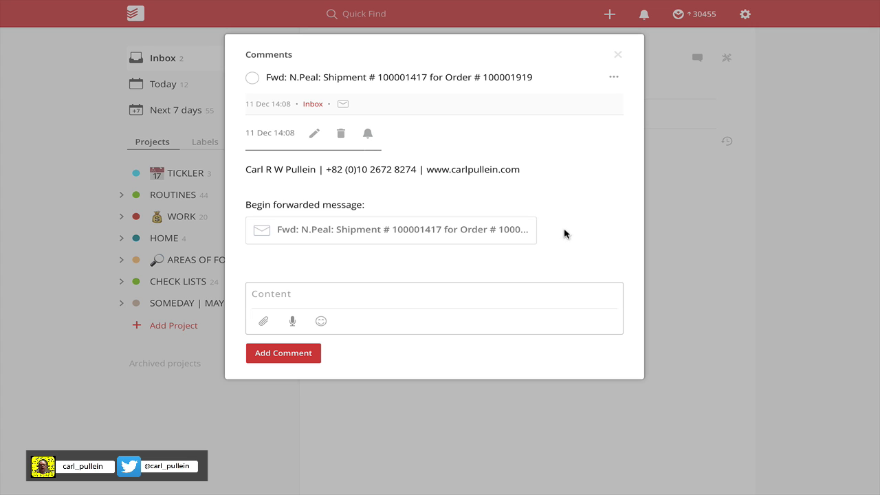
left_click(618, 56)
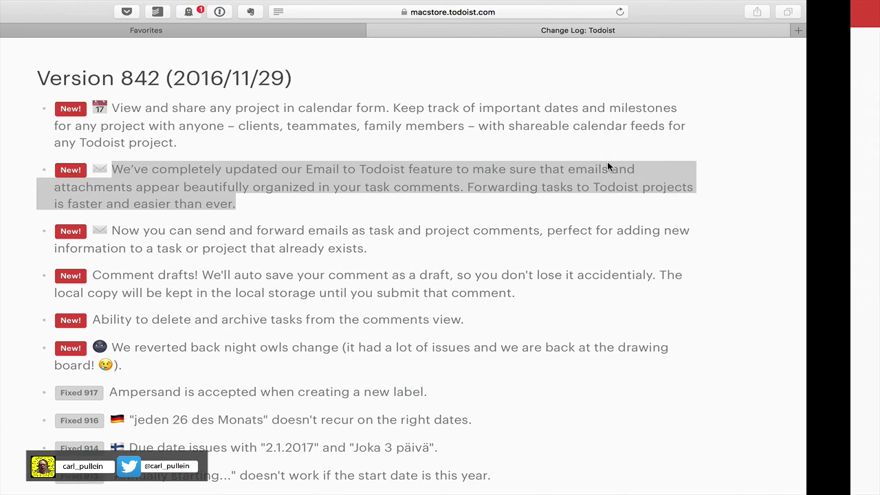
- Return to the change log in the browser and review the entries from Version 842 back up to Version 847
scroll(480, 189, "up", 10)
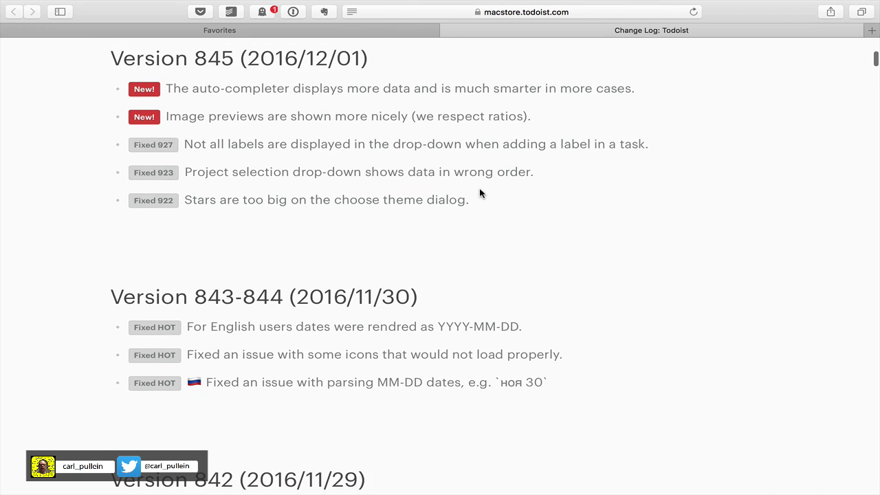
scroll(480, 193, "down", 10)
scroll(480, 190, "up", 4)
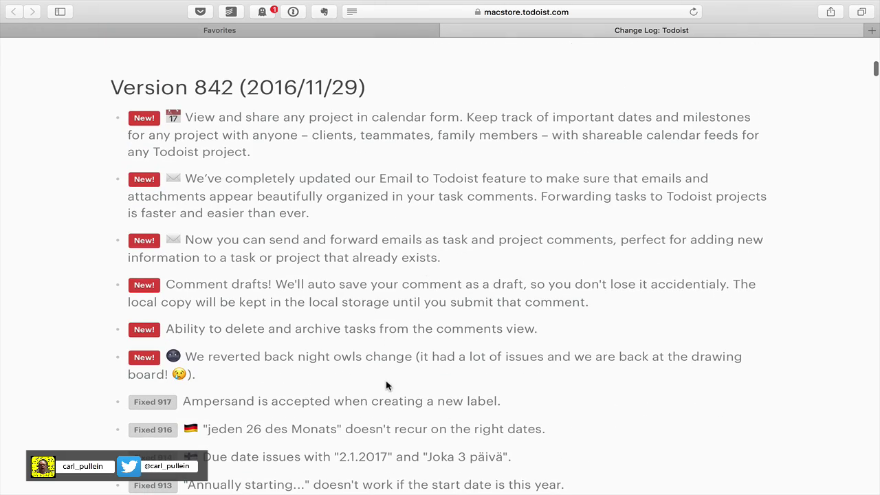
scroll(332, 294, "up", 8)
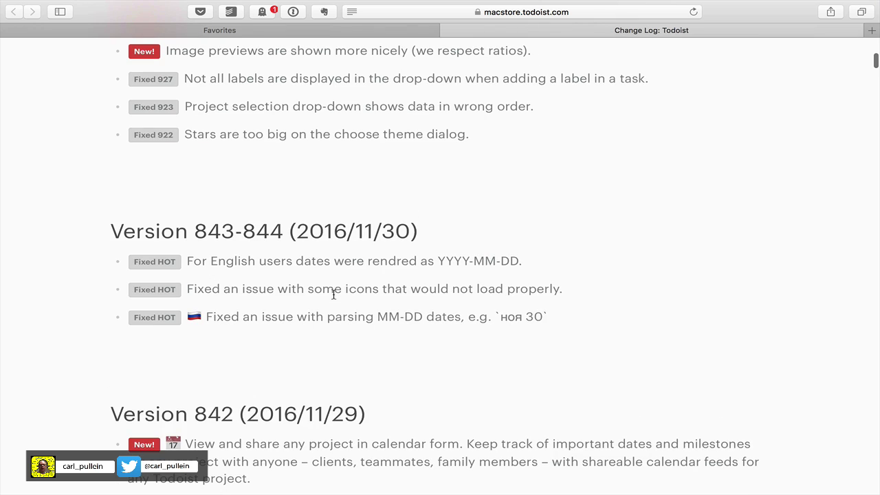
scroll(332, 293, "up", 5)
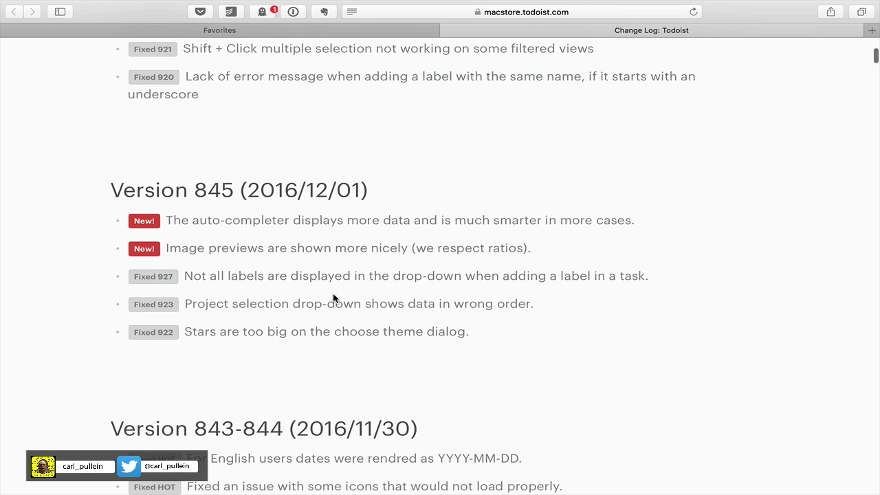
scroll(334, 297, "up", 5)
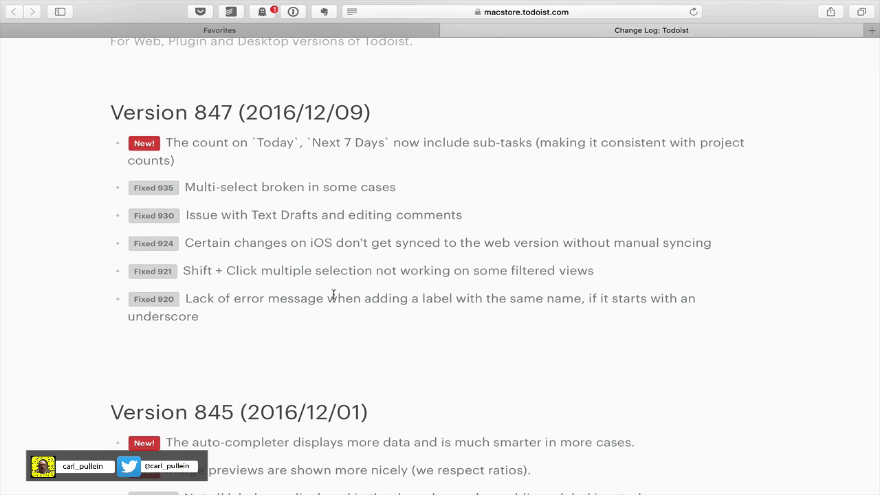
- Switch to Todoist, view the Supreme Court image from the "Find a scarf like this" task's comments at full size, and return to the comments
key("ctrl+Right")
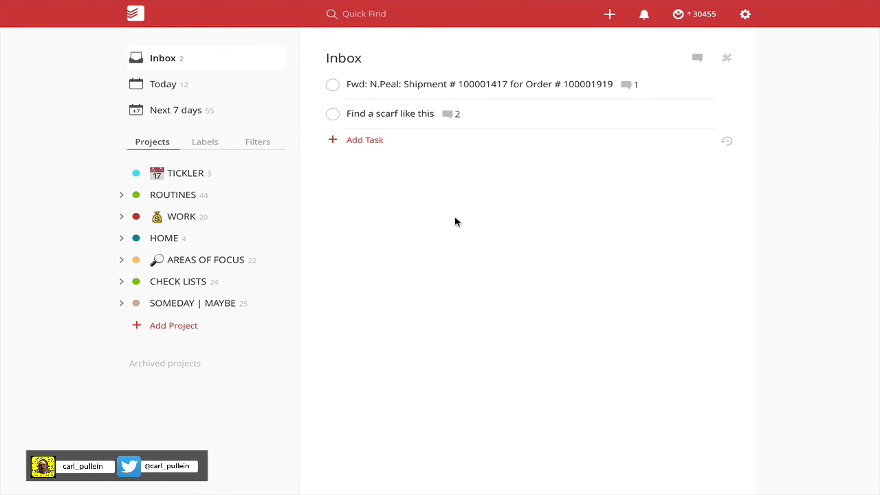
left_click(452, 118)
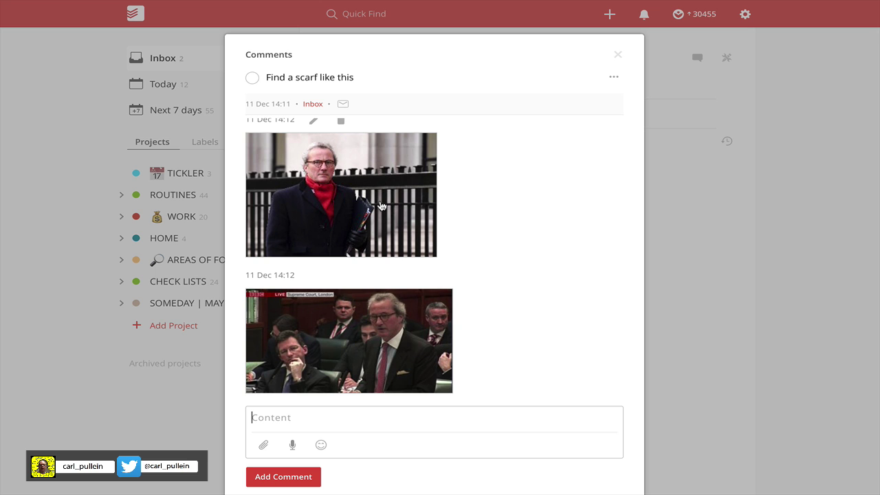
left_click(362, 334)
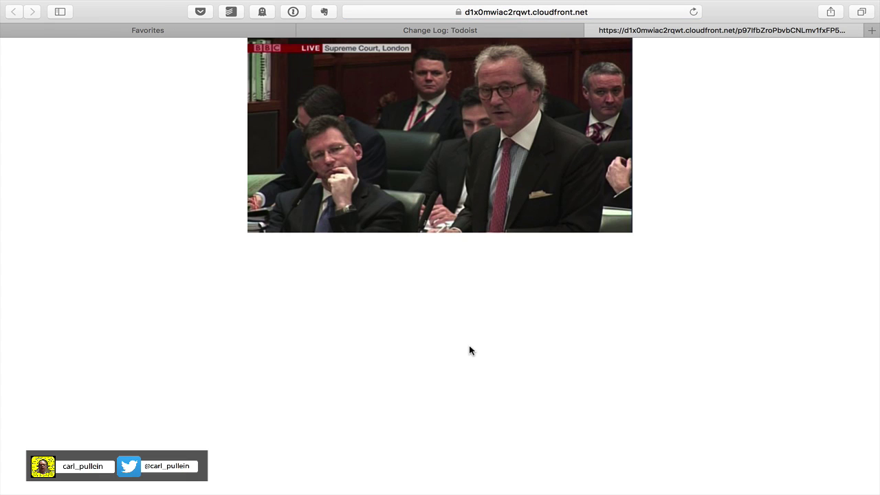
key("super+w")
left_click(573, 133)
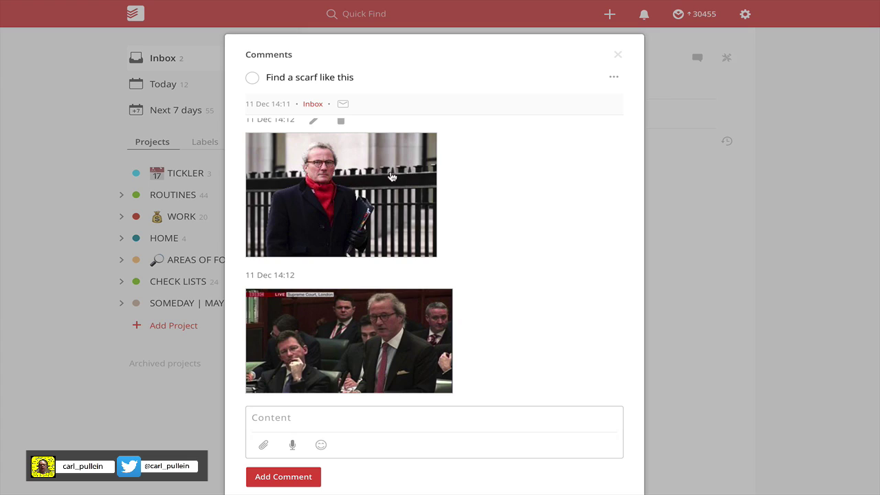
- View the red scarf photo from the task's comments at full size in the browser, and close its preview and the comments
left_click(369, 180)
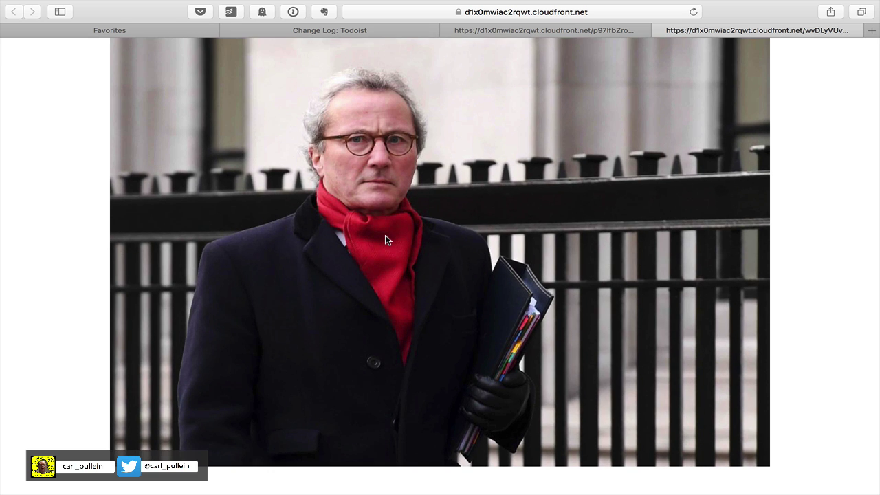
key("ctrl+Right")
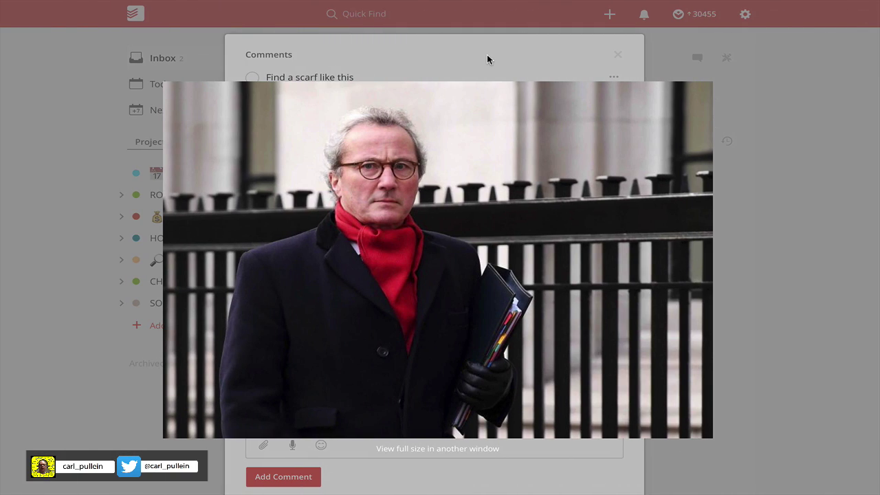
left_click(487, 60)
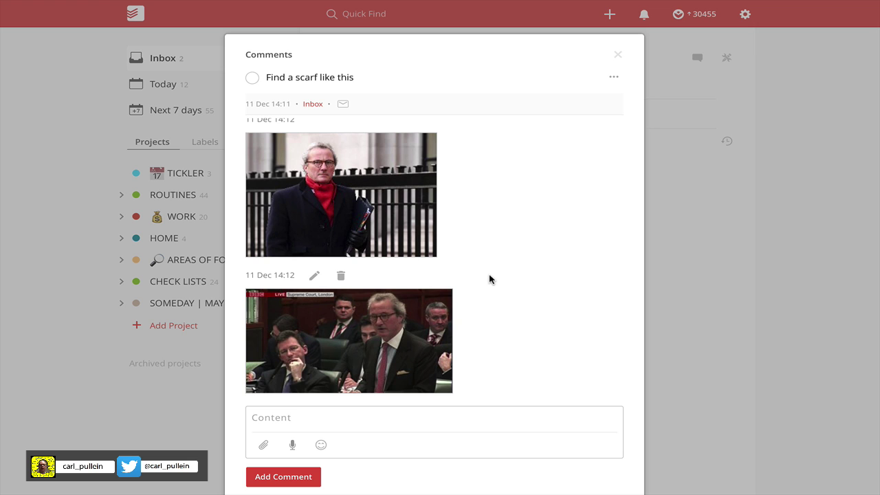
left_click(618, 56)
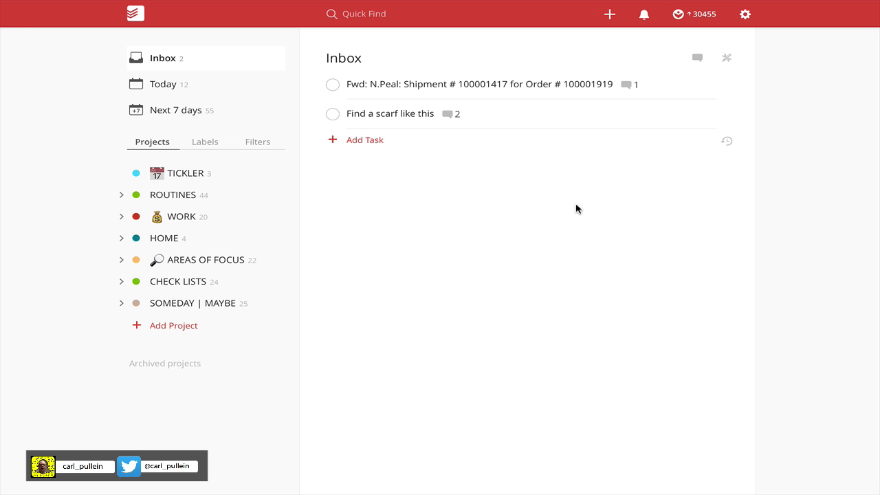
- Switch to the browser and close the two full-size image tabs to get back to the change log
key("ctrl+Left")
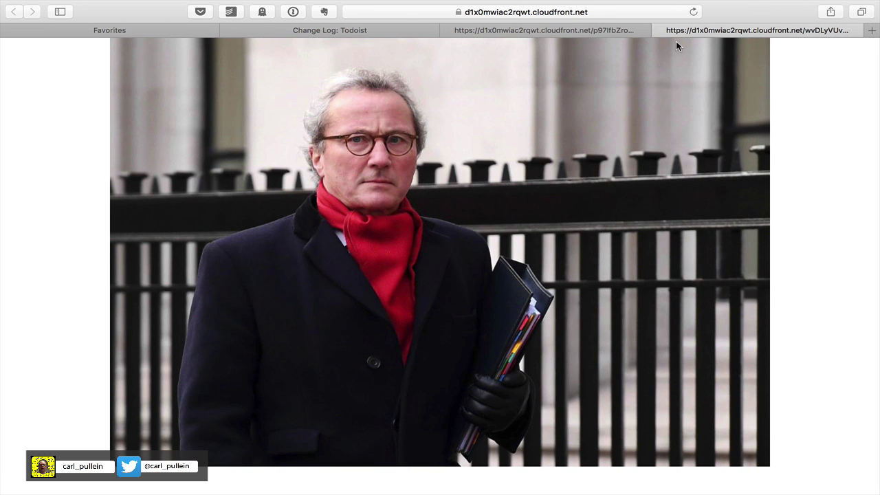
left_click(660, 29)
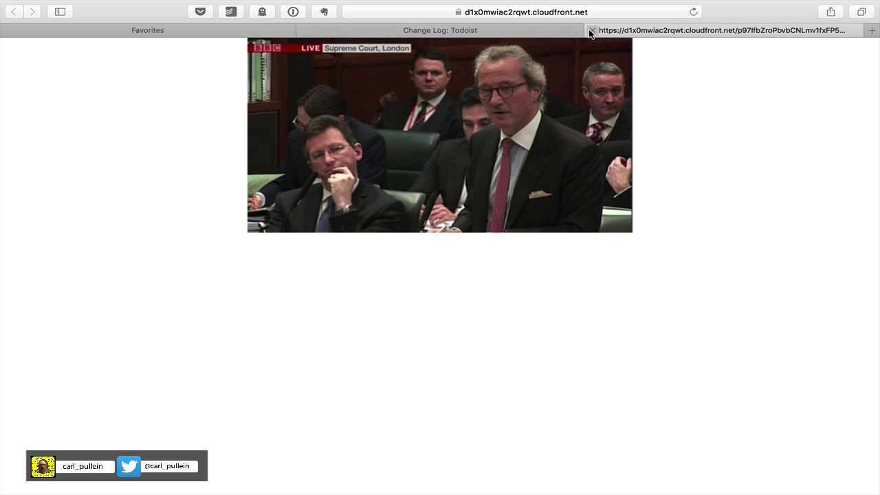
left_click(588, 30)
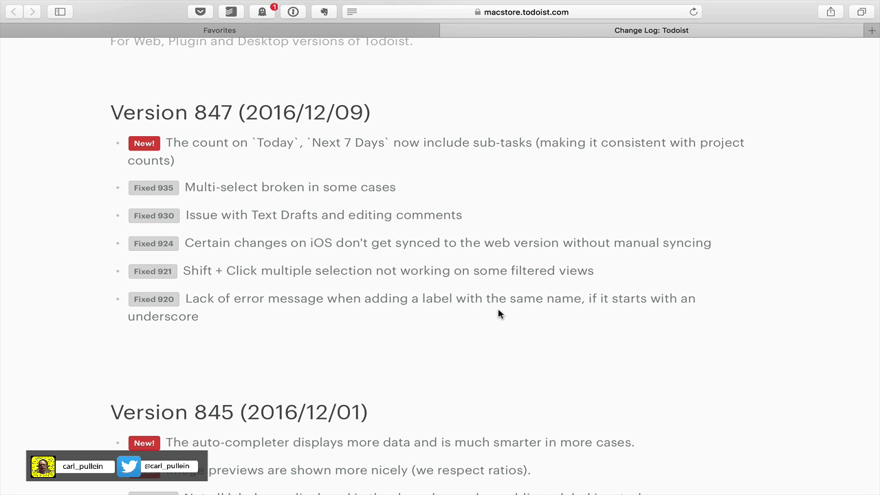
- Review the Version 845 entries in the change log and switch back to the Todoist Inbox
scroll(499, 314, "down", 7)
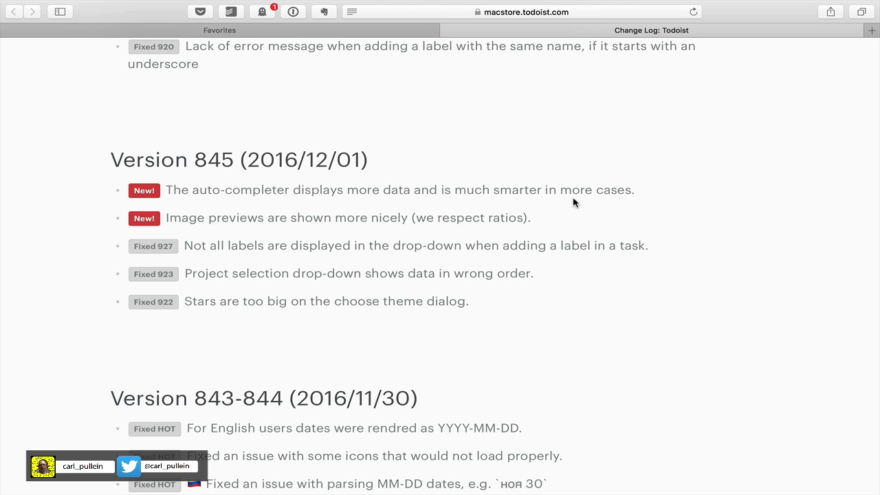
key("ctrl+Right")
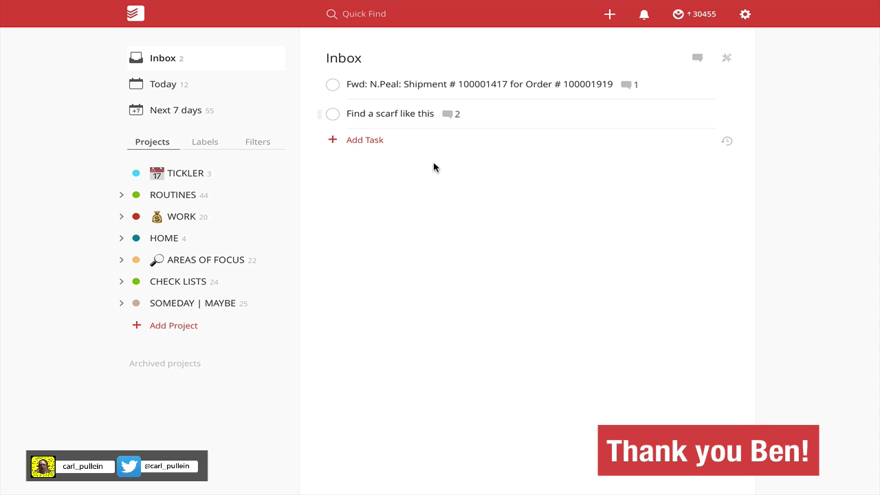
- Open the "Find a scarf like this" task for editing, browse its project suggestions, and dismiss them
left_click(429, 114)
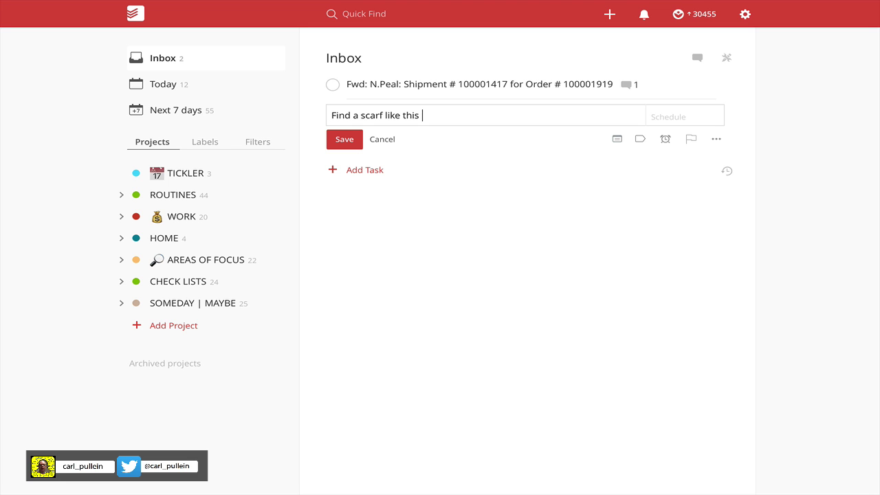
left_click(617, 140)
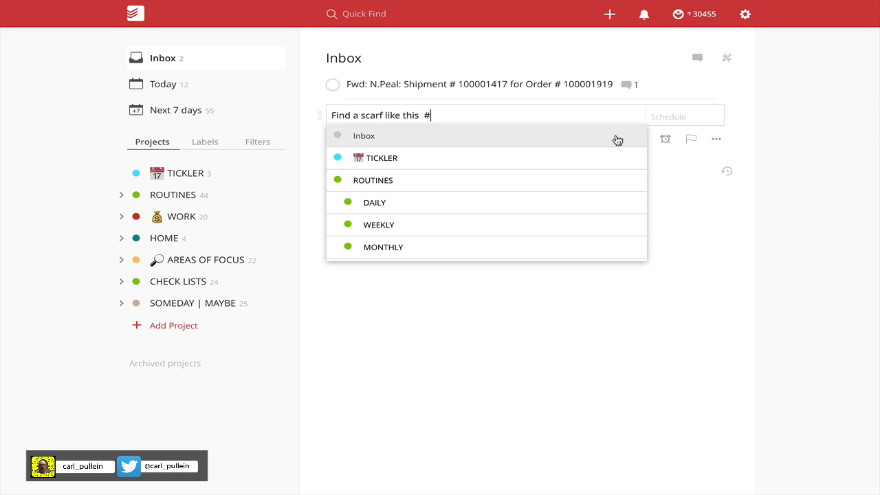
scroll(423, 140, "down", 1)
scroll(421, 140, "up", 2)
scroll(432, 206, "down", 5)
scroll(432, 206, "down", 2)
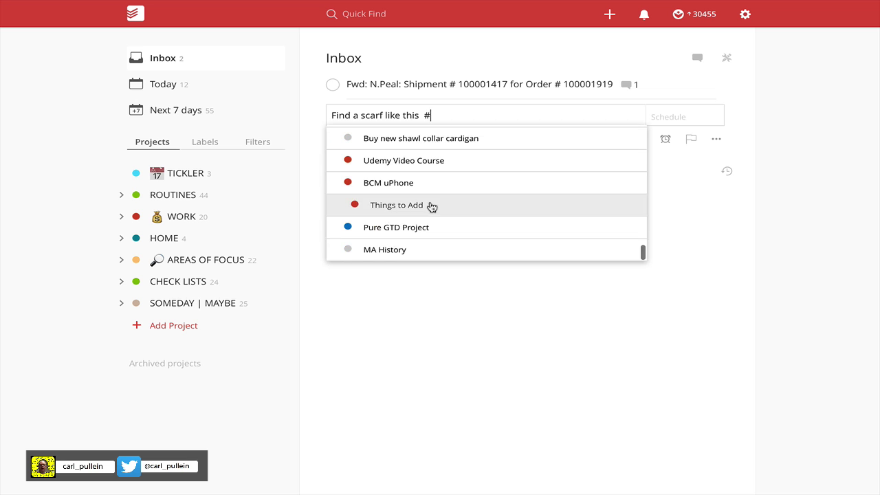
scroll(431, 207, "up", 10)
key("BackSpace")
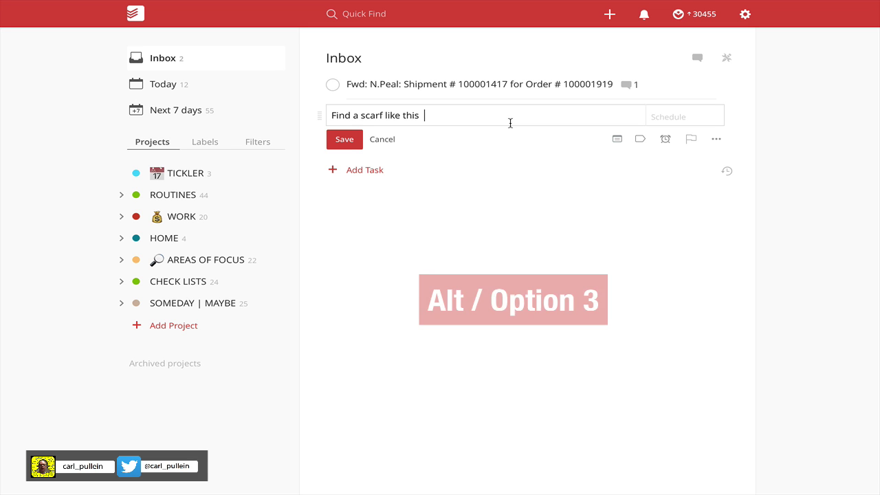
- Filter the task's project suggestions by "Stu" and by "sing", and assign it to the Single Actions project under HOME
type("#")
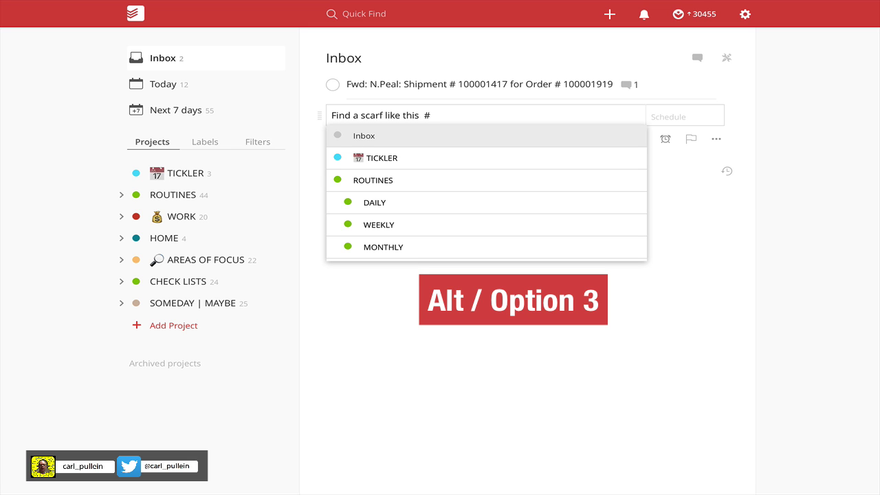
type("S")
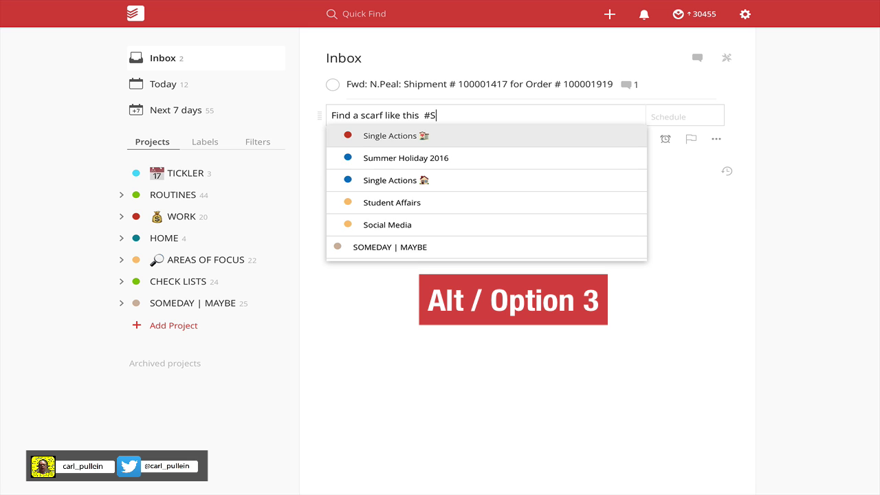
type("tu")
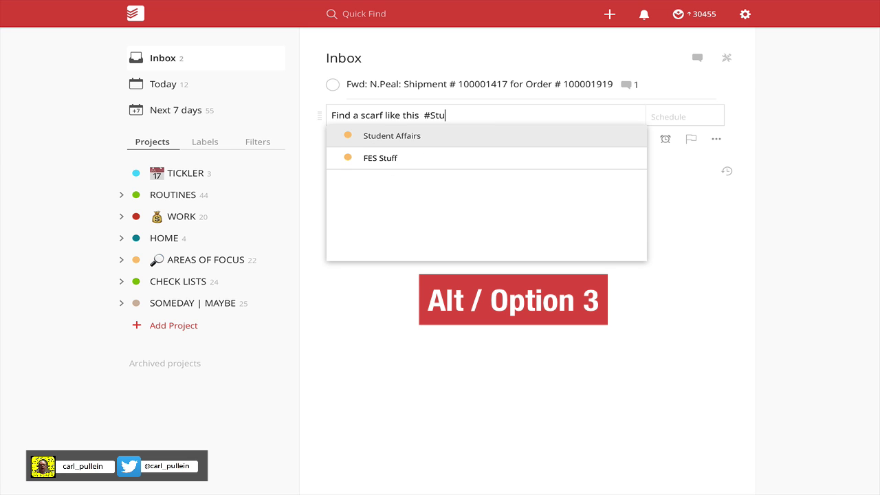
key("BackSpace")
key("BackSpace")
key("BackSpace")
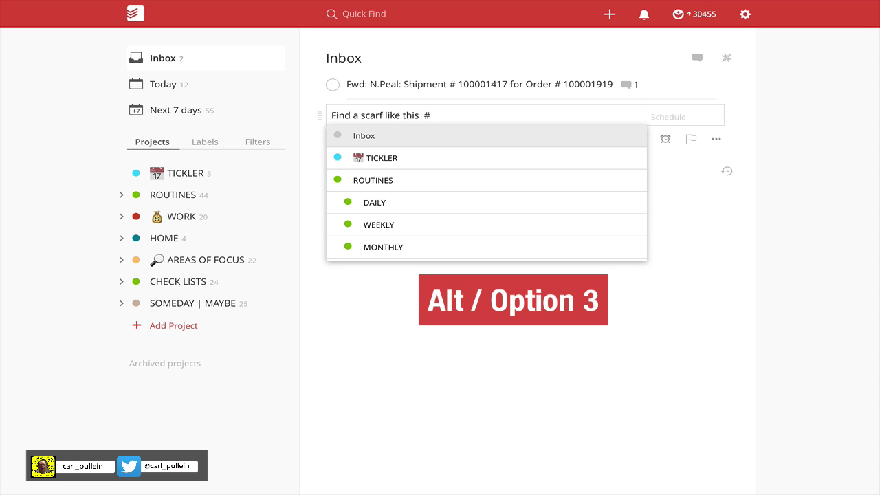
type("sing")
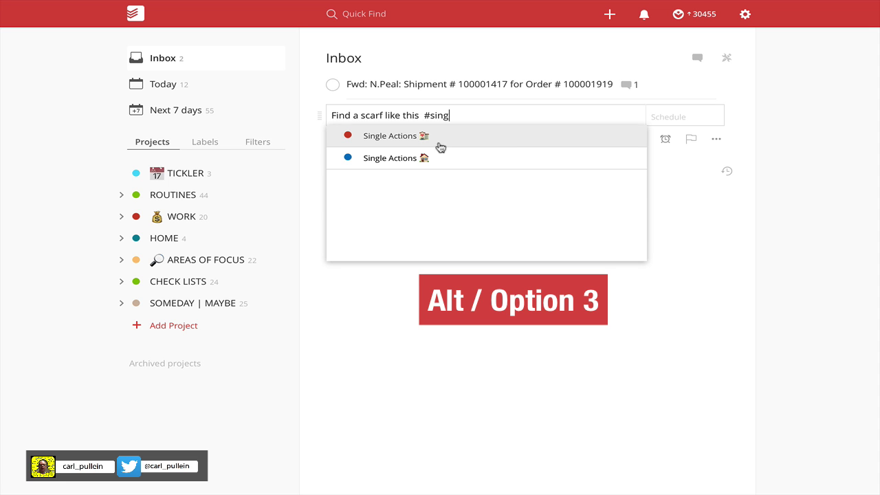
left_click(413, 159)
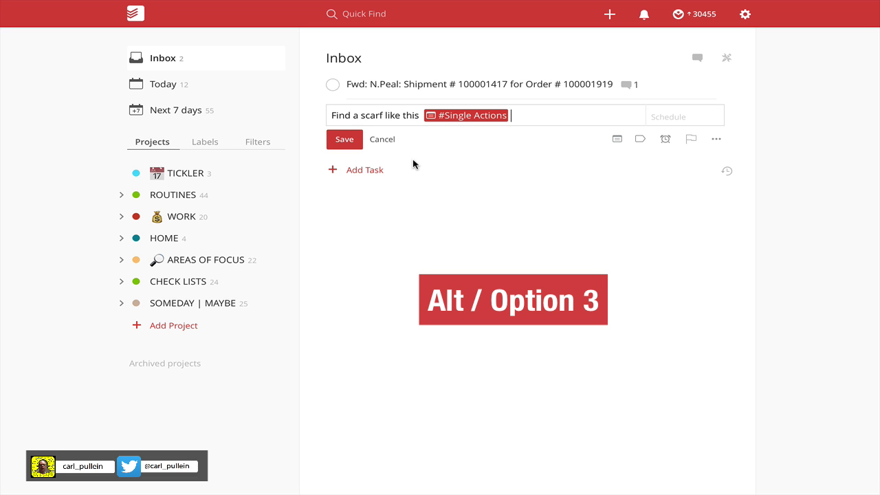
- Add the computer label to the "Find a scarf like this" task and save it
type("@")
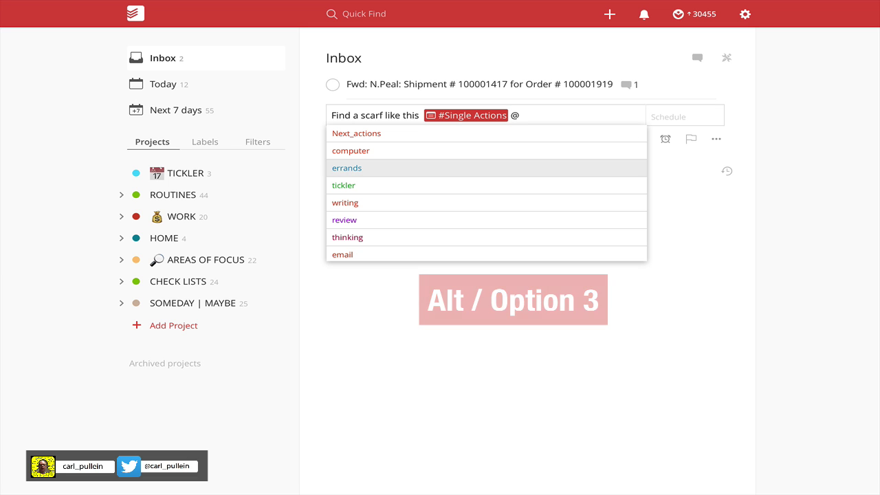
type("in")
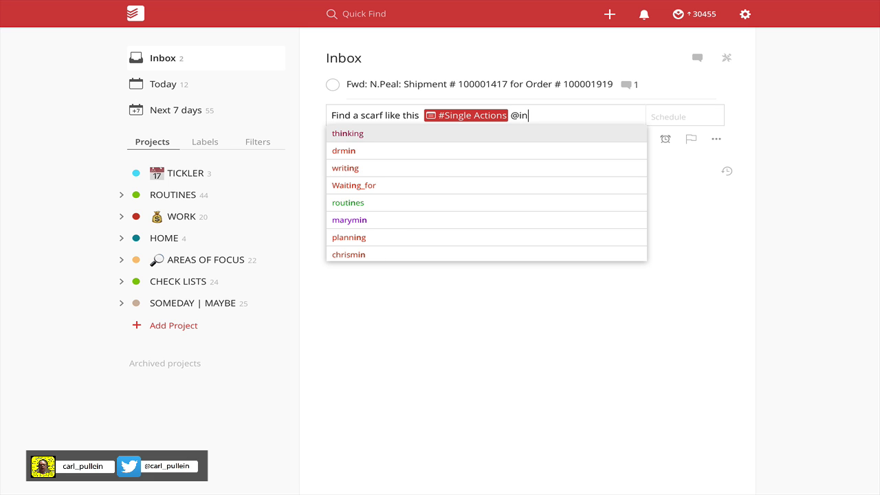
type("ter")
key("BackSpace")
key("BackSpace")
key("BackSpace")
key("BackSpace")
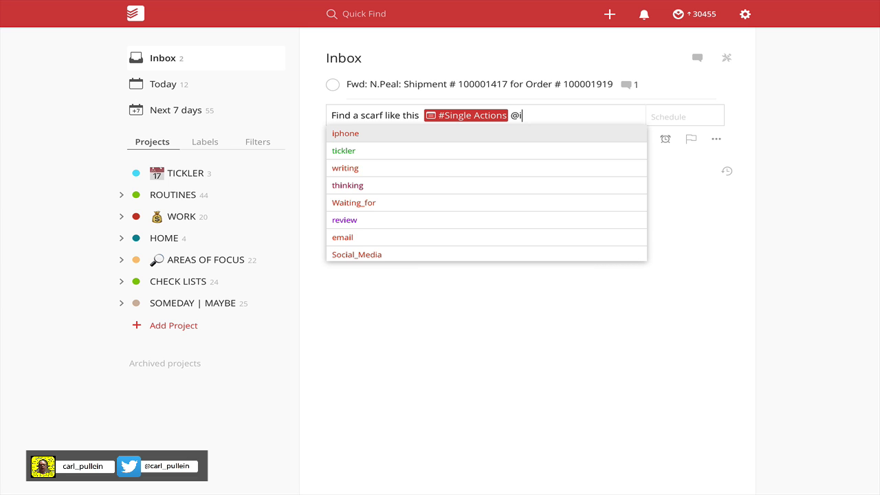
key("BackSpace")
type("com")
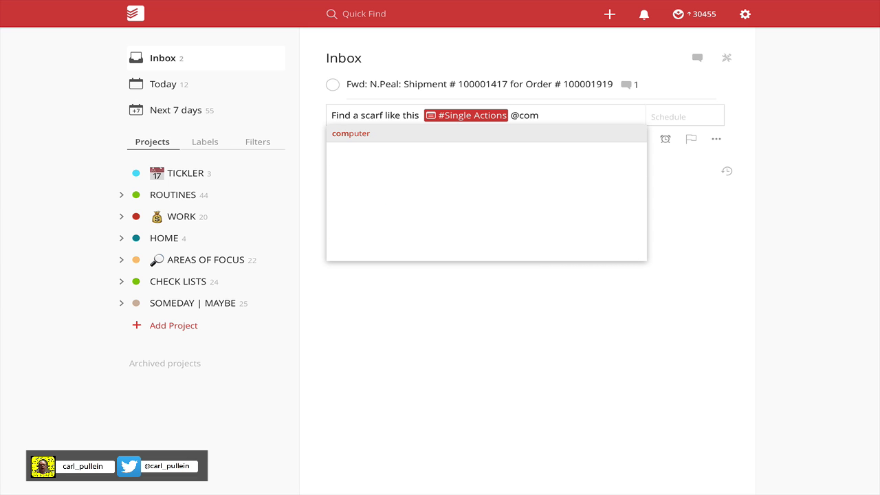
key("Return")
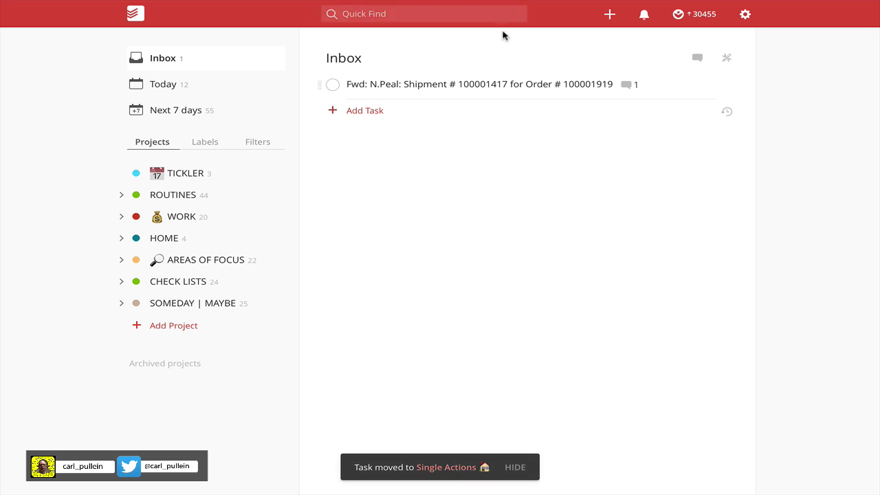
- Try to assign a project to the forwarded N.Peal shipment task, and cancel the edit
left_click(534, 84)
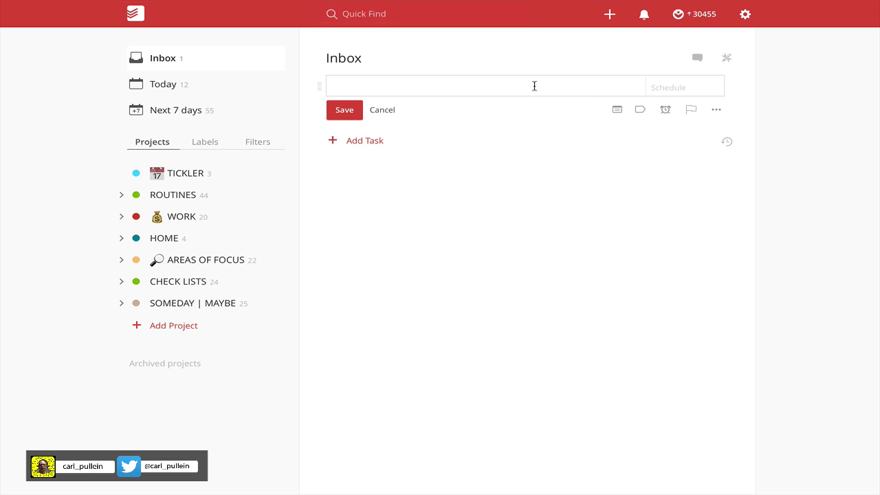
left_click(577, 86)
key("BackSpace")
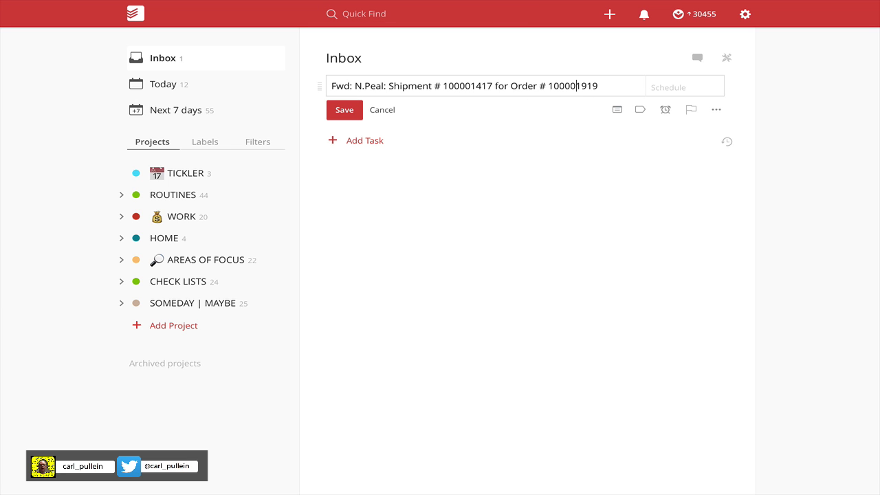
left_click(614, 90)
type("#")
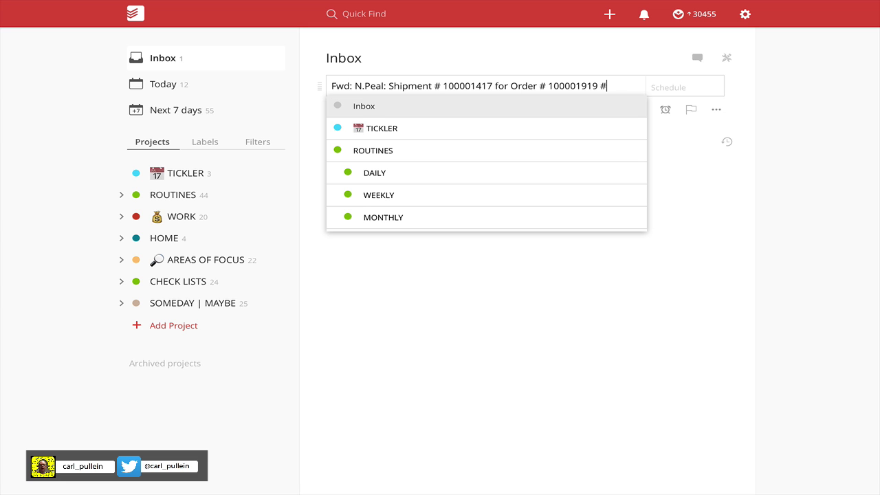
key("BackSpace")
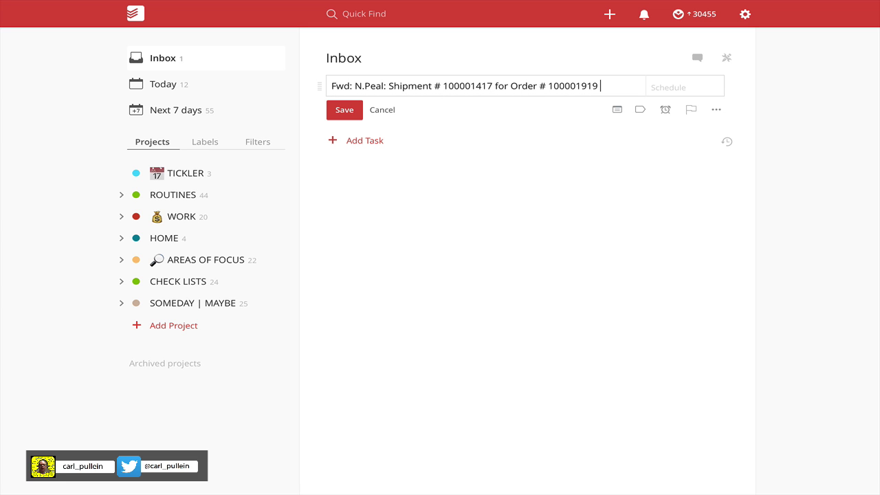
left_click(379, 111)
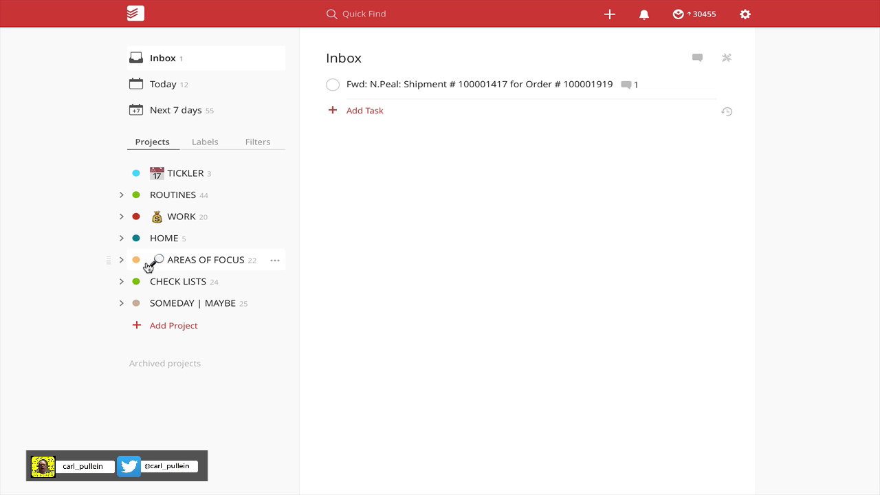
- Expand the AREAS OF FOCUS and WORK project groups, and collapse AREAS OF FOCUS again
left_click(122, 261)
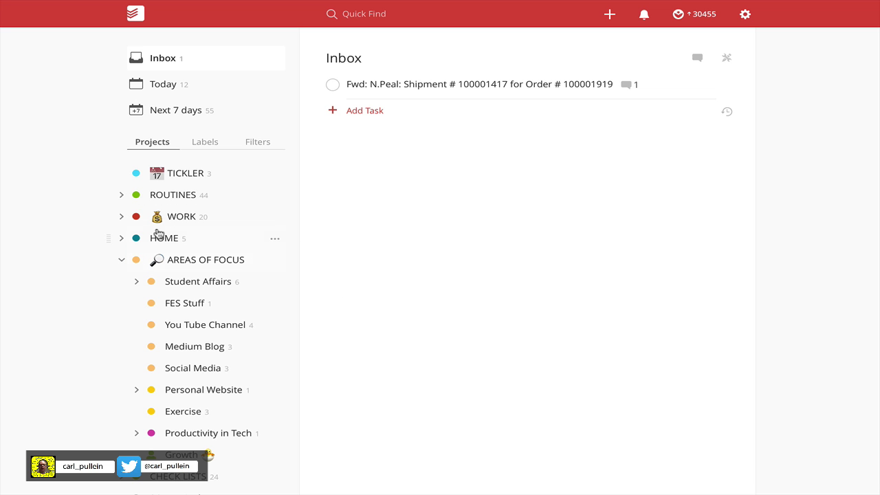
left_click(122, 218)
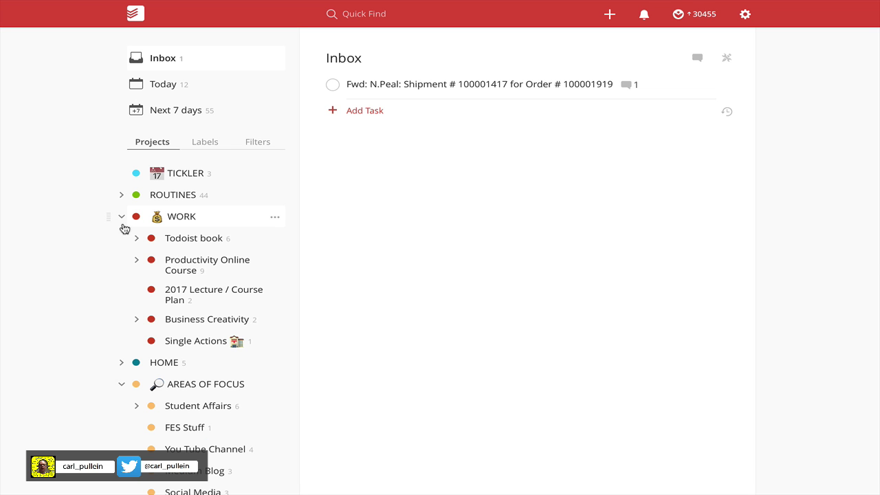
left_click(119, 383)
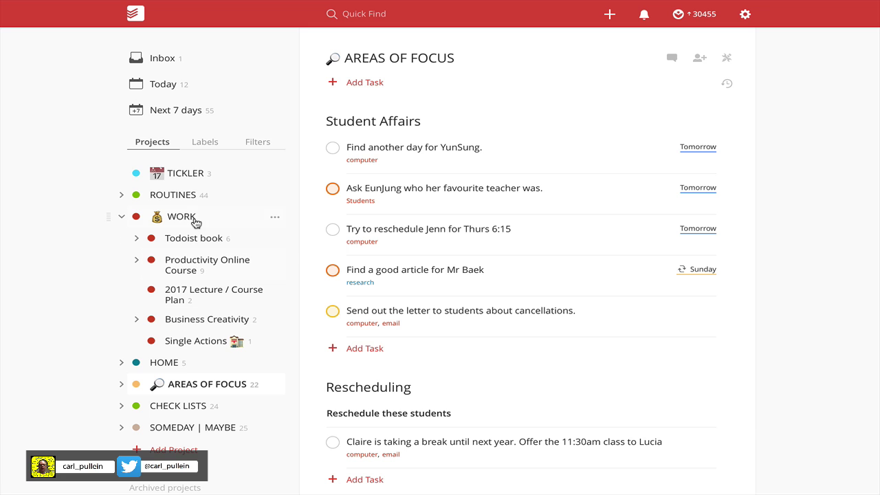
- Review the available options for the Todoist book project, including its calendar feed, and open the WORK project
left_click(275, 218)
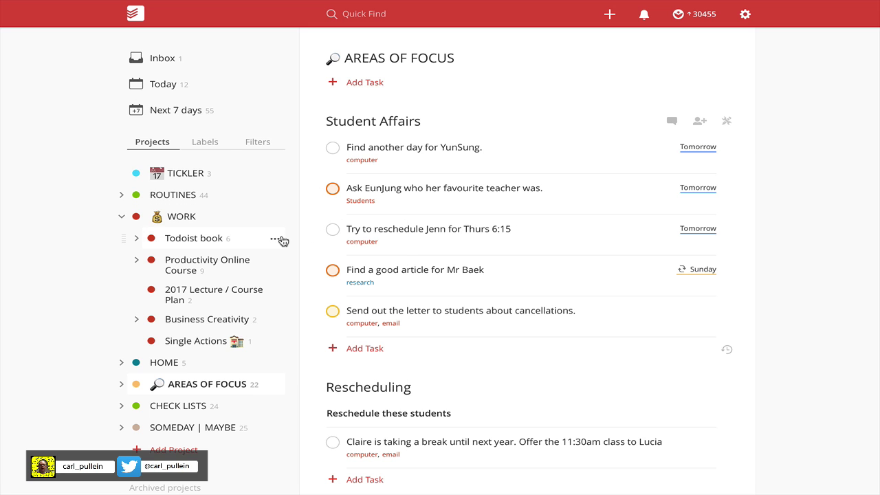
left_click(276, 238)
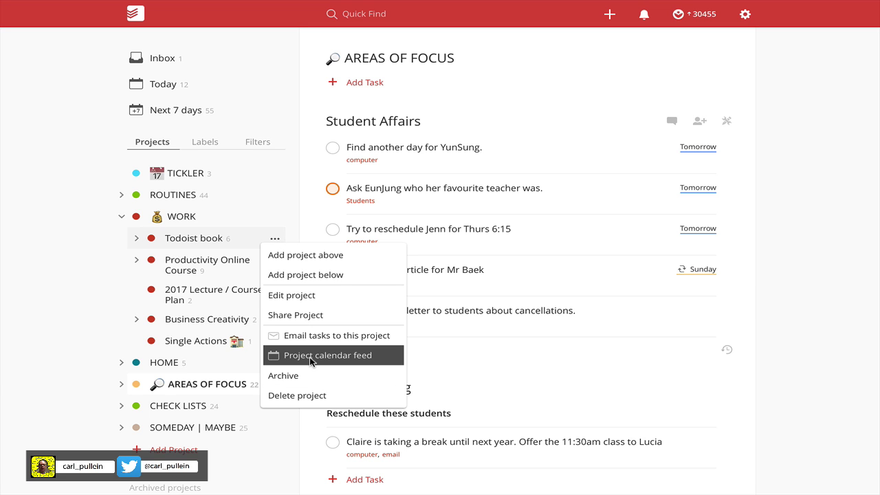
left_click(227, 223)
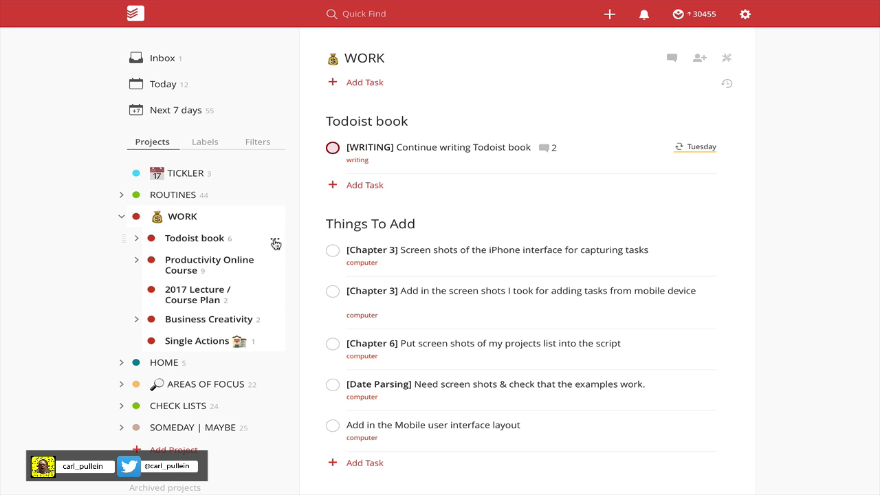
left_click(275, 244)
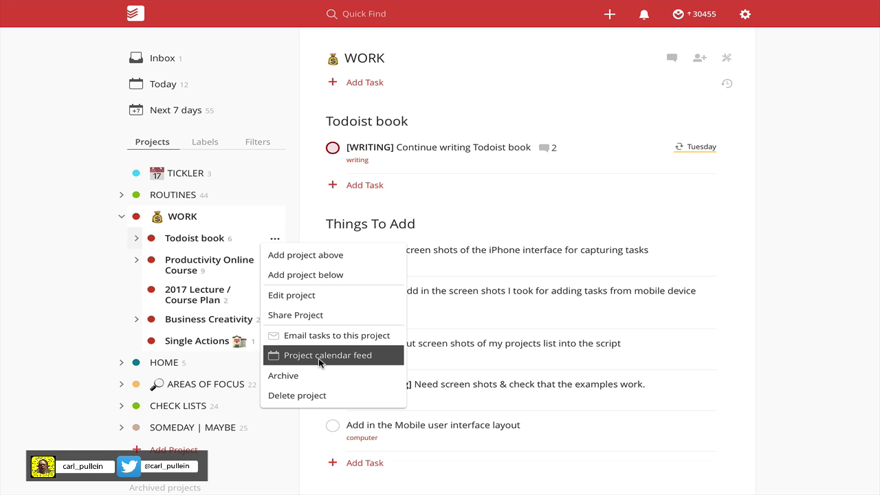
left_click(90, 332)
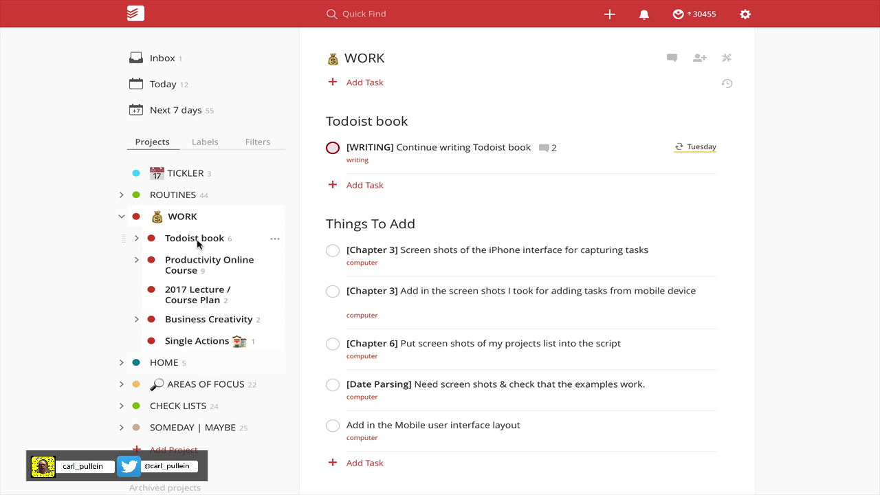
- Review the available options for the WORK project, close them, and collapse the WORK group
left_click(275, 219)
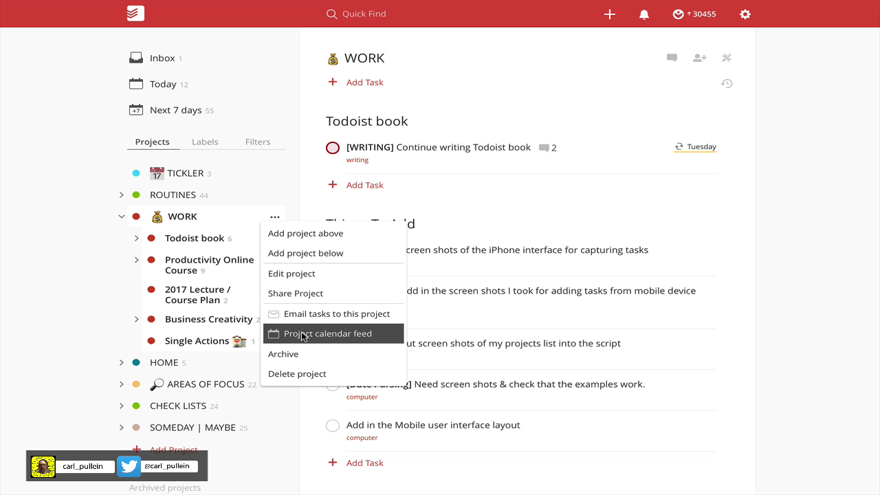
left_click(96, 295)
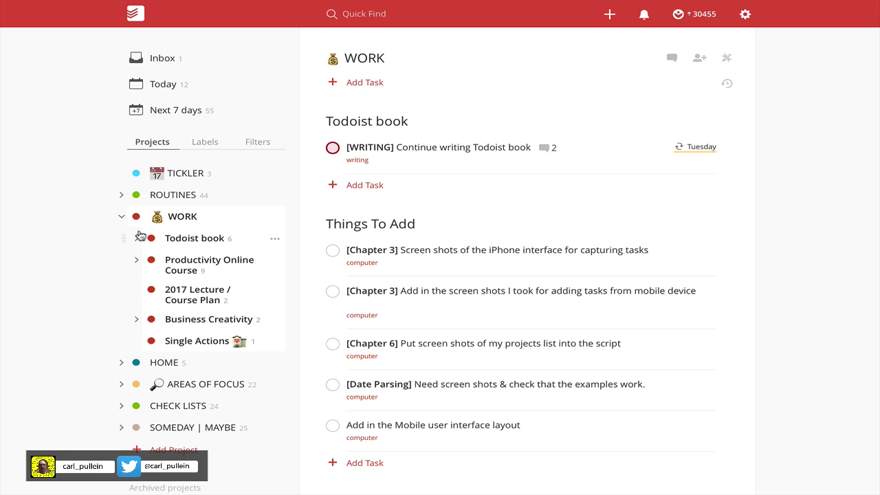
left_click(119, 216)
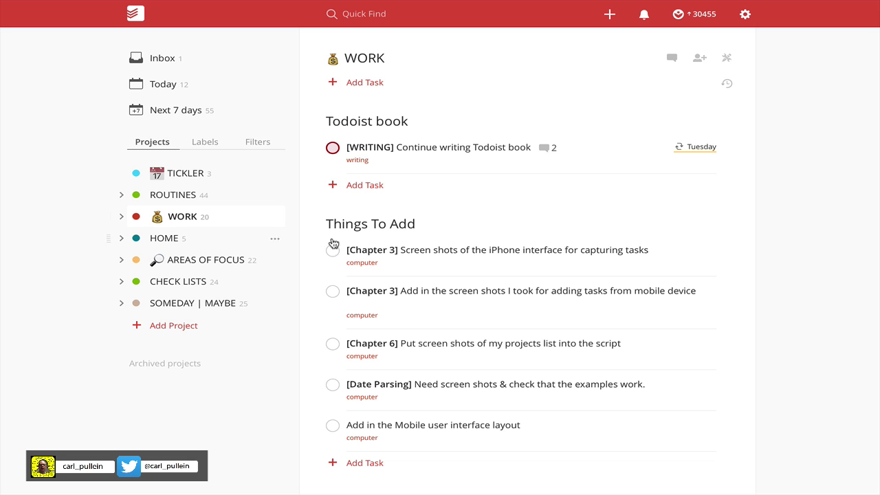
- Open the Todoist change log in the browser from the app's version information and skim its entries down to Version 840
left_click(744, 17)
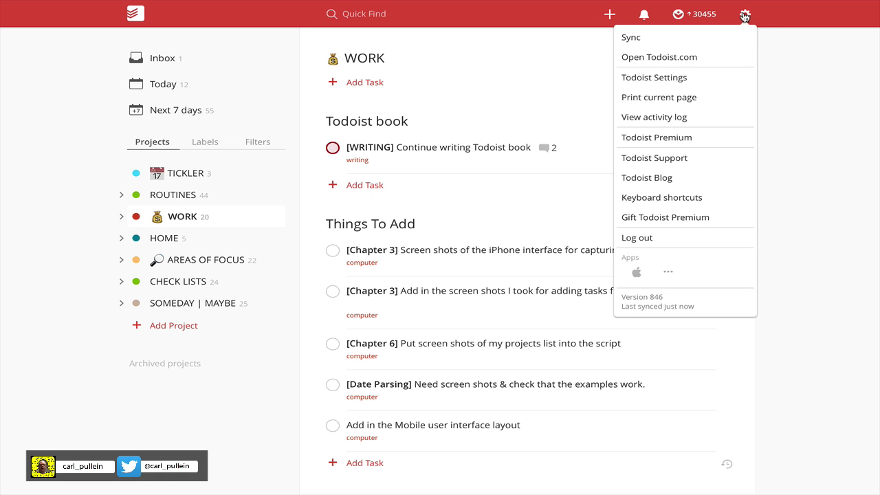
left_click(643, 303)
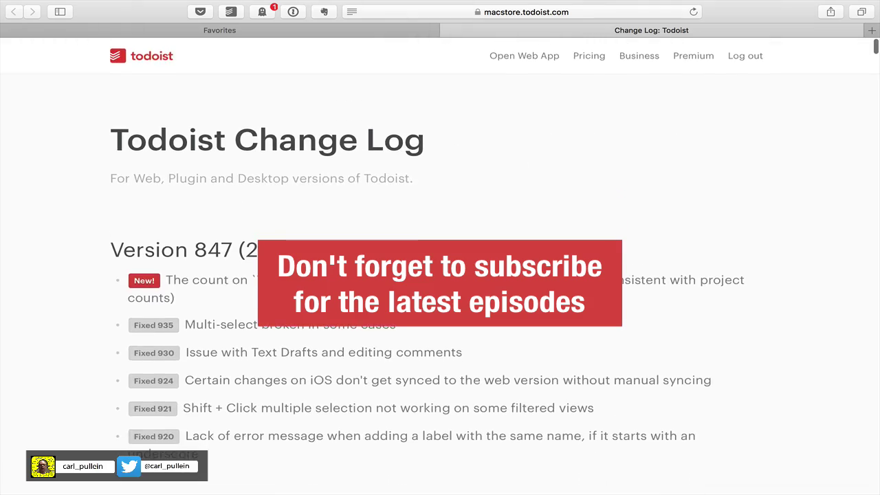
scroll(489, 222, "down", 1)
scroll(436, 160, "down", 2)
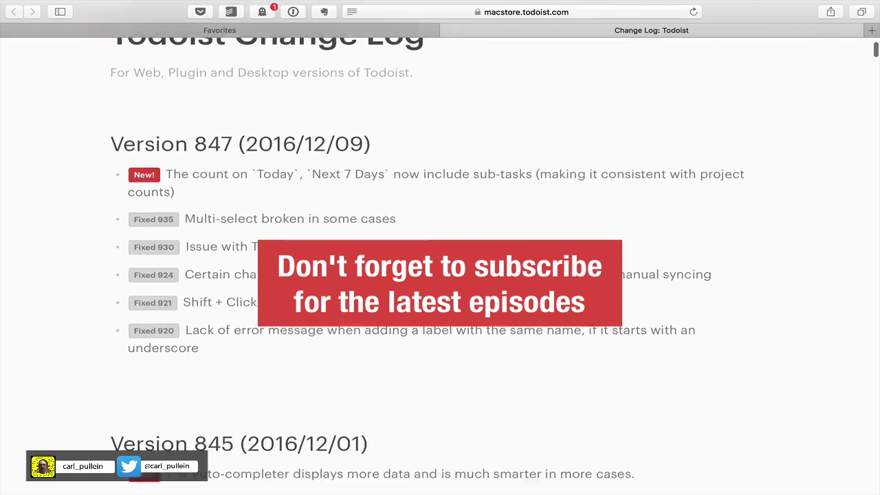
scroll(440, 261, "down", 15)
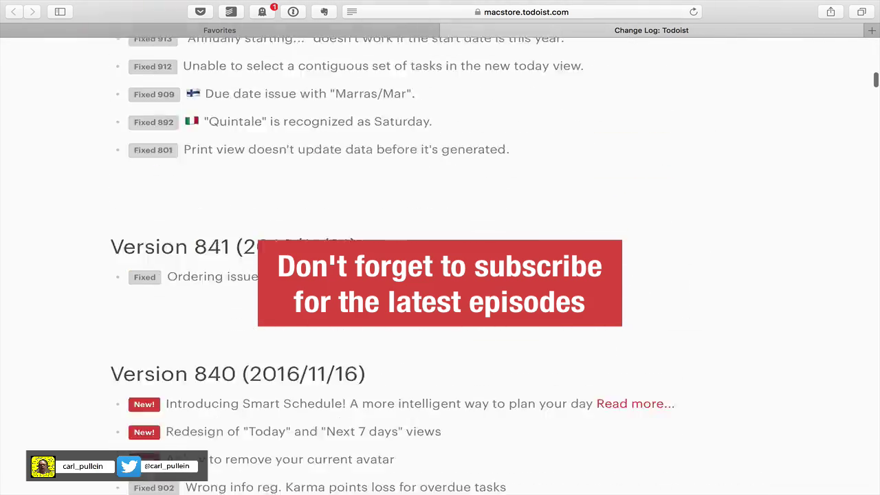
scroll(441, 261, "up", 20)
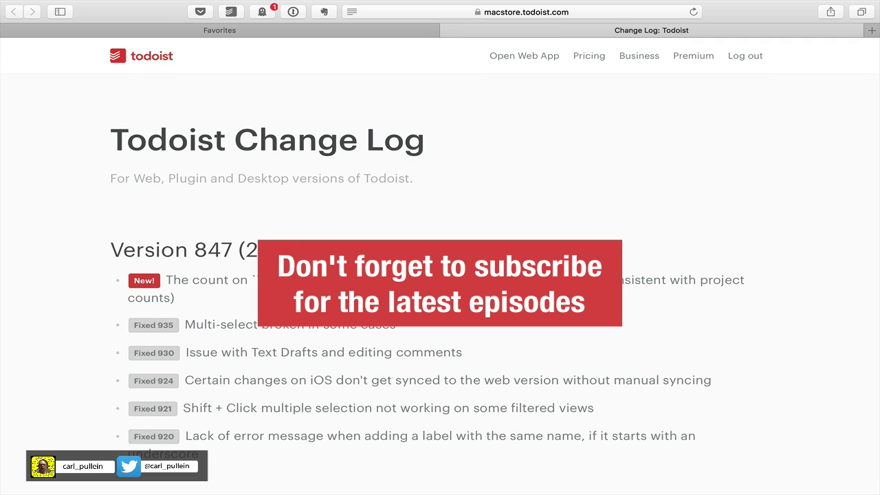